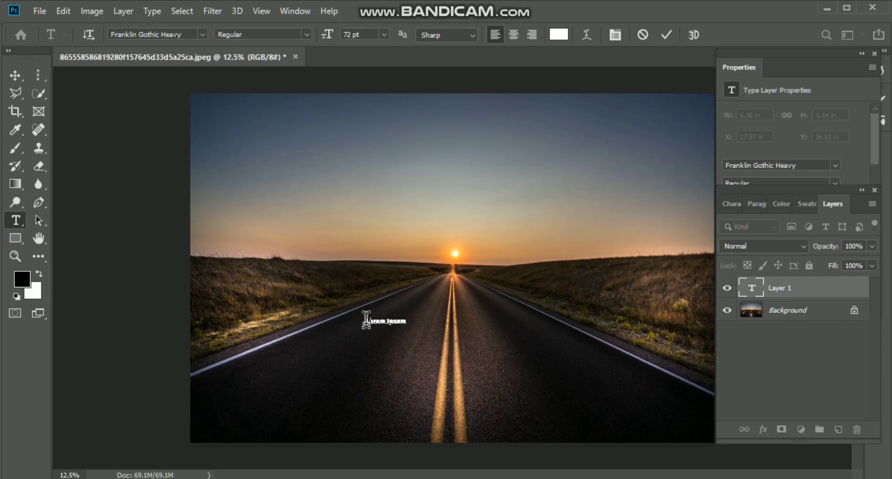
# Enter the text NIGHT on the road and scale it up proportionally to about 1084%
pyautogui.write('NIGHT')
pyautogui.click(666, 35)
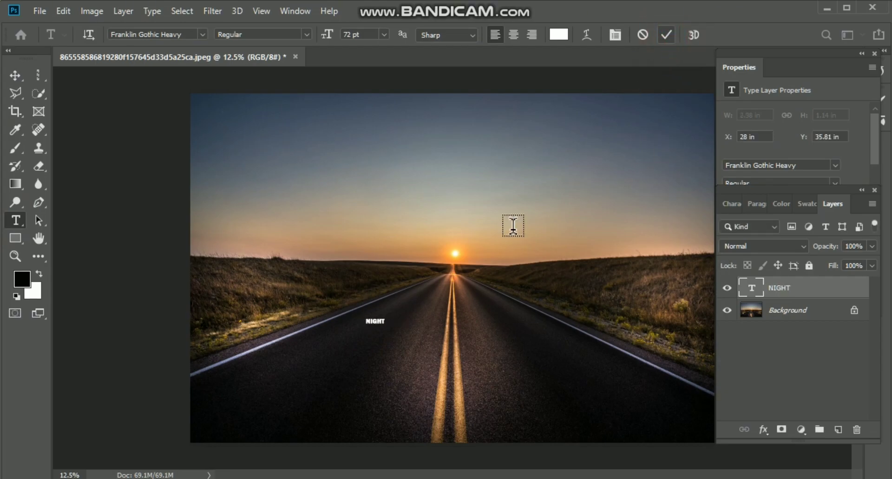
pyautogui.hotkey('ctrl', 't')
pyautogui.moveTo(385, 325); pyautogui.dragTo(572, 388)
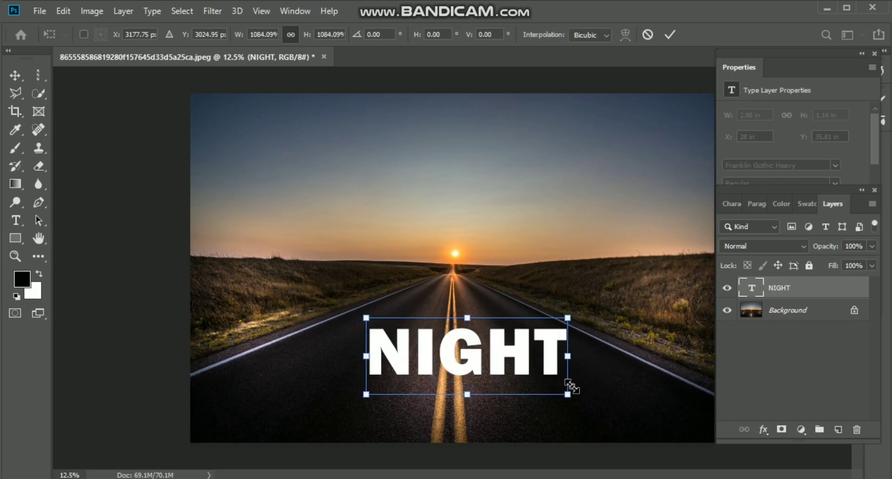
# Move the NIGHT text up to the far end of the road just below the sun and reduce its scale to about 1040%
pyautogui.moveTo(515, 358); pyautogui.dragTo(503, 305)
pyautogui.click(504, 307)
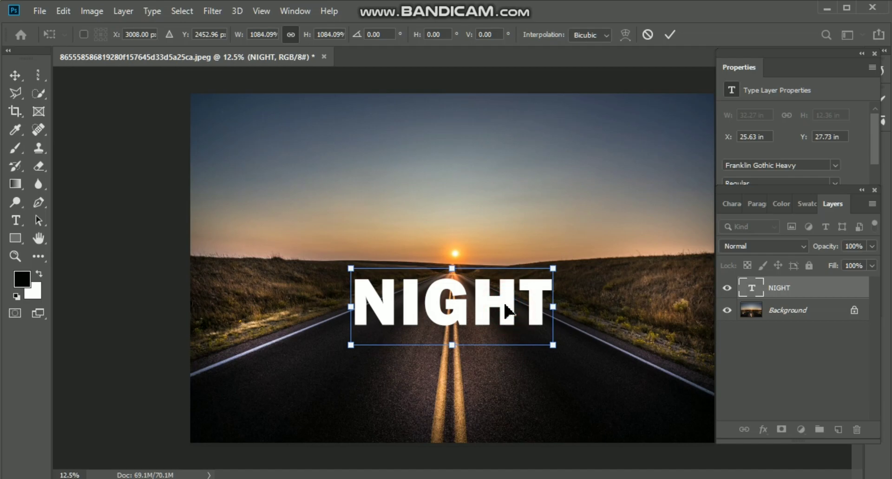
pyautogui.click(480, 301)
pyautogui.moveTo(480, 297); pyautogui.dragTo(480, 290)
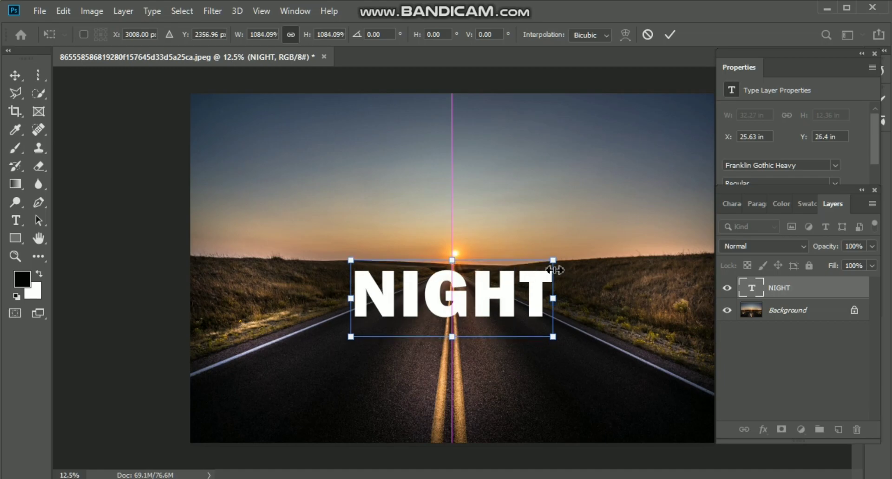
pyautogui.moveTo(554, 259); pyautogui.dragTo(545, 268)
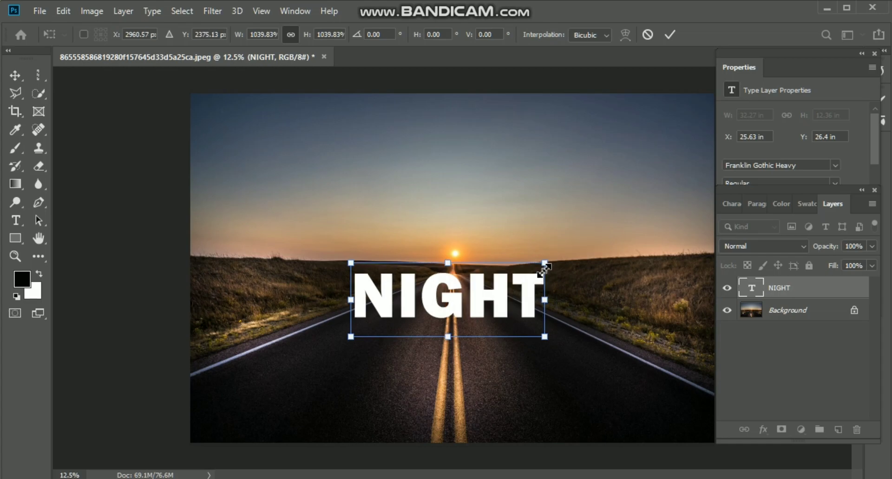
pyautogui.click(668, 35)
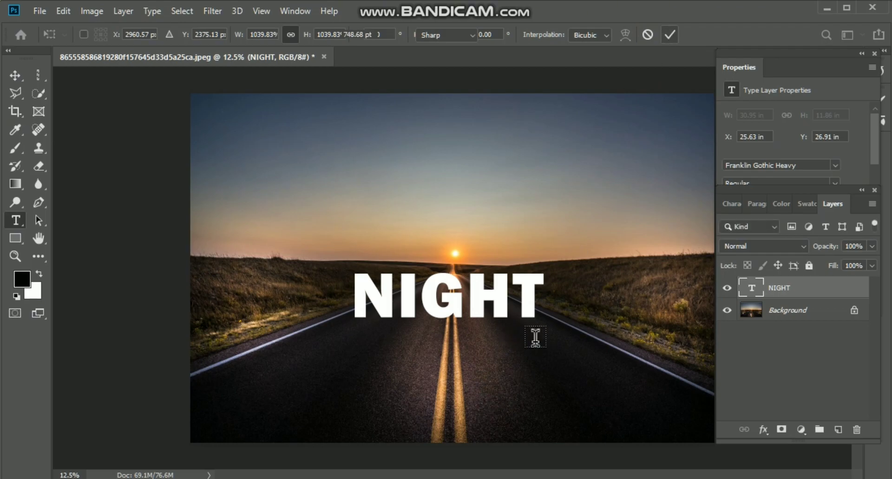
# Rasterize the NIGHT text layer
pyautogui.click(15, 75)
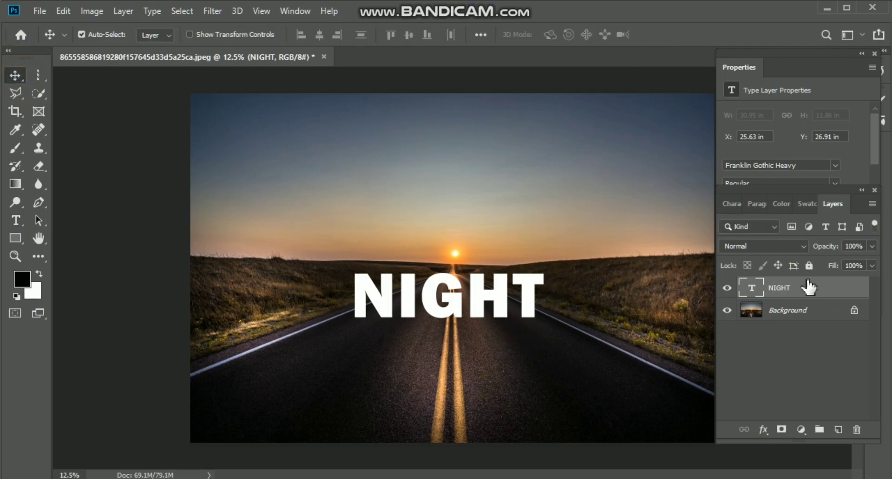
pyautogui.rightClick(781, 289)
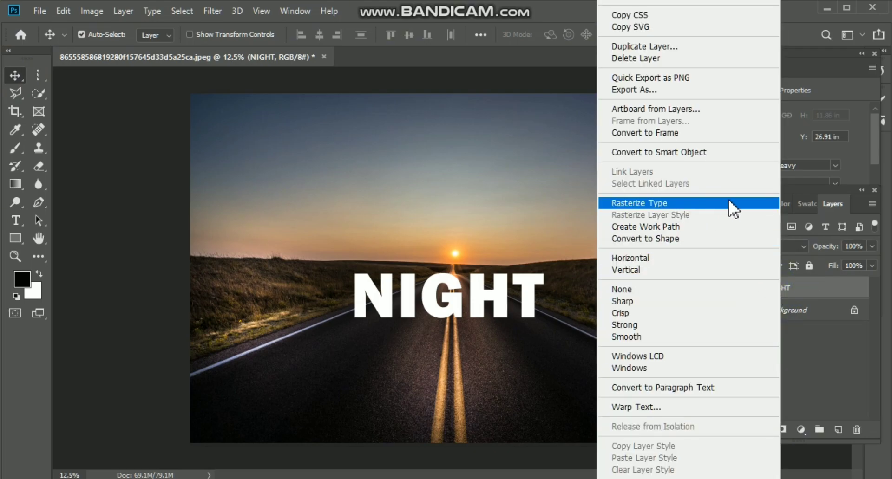
pyautogui.click(701, 203)
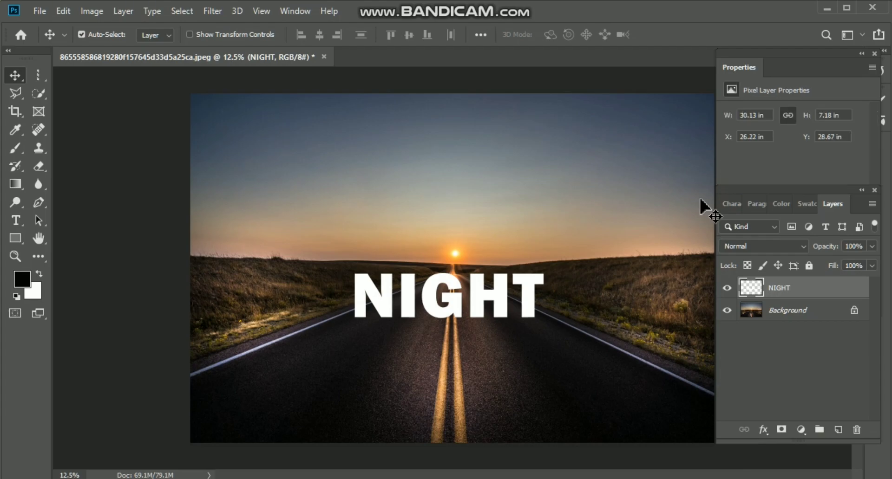
# Duplicate the NIGHT layer and place the original above its copy in the layer order
pyautogui.hotkey('ctrl', 'j')
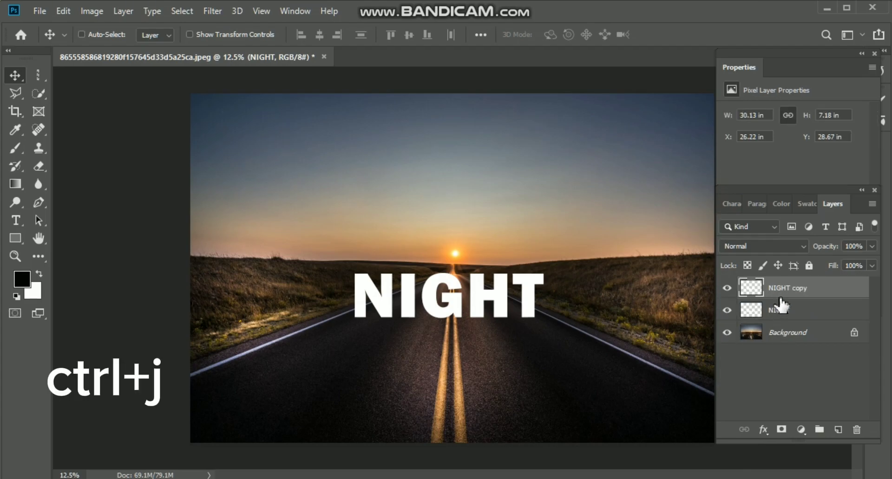
pyautogui.click(781, 315)
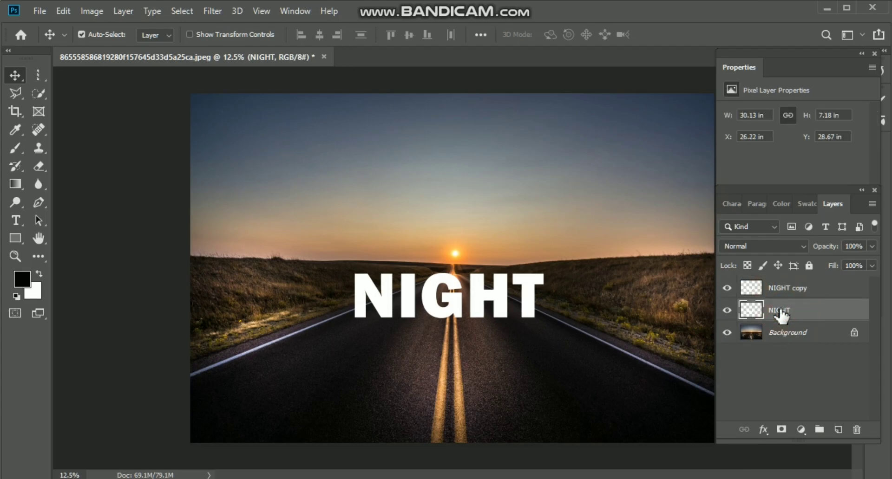
pyautogui.moveTo(779, 312); pyautogui.dragTo(780, 289)
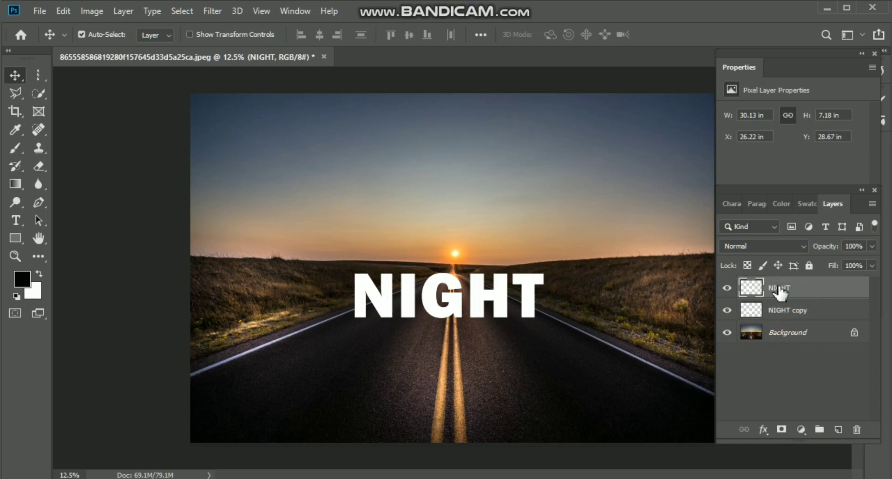
# Flip the NIGHT copy layer vertically and move it straight down so it mirrors the word directly beneath the original
pyautogui.click(782, 315)
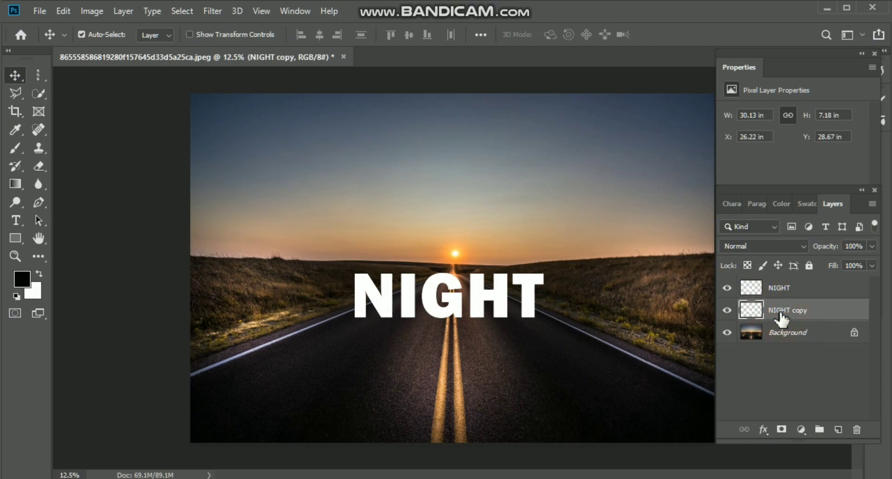
pyautogui.press('ctrl')
pyautogui.hotkey('ctrl', 't')
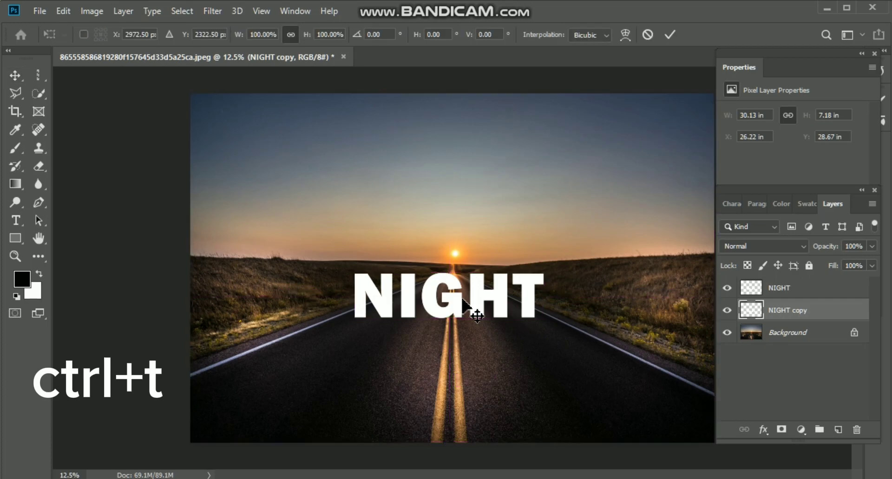
pyautogui.rightClick(463, 301)
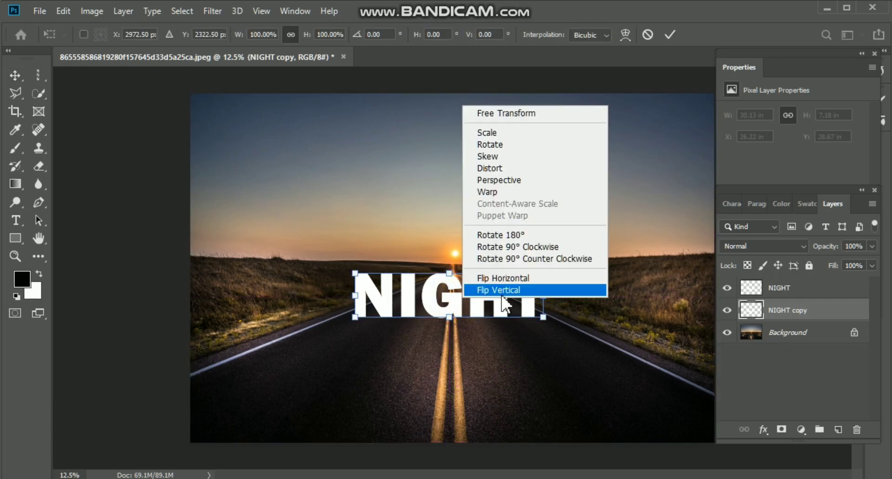
pyautogui.click(528, 291)
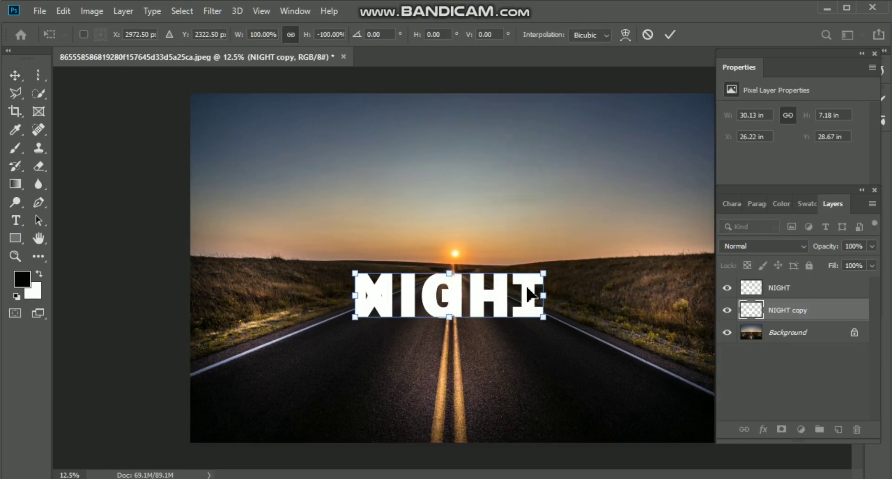
pyautogui.moveTo(455, 299); pyautogui.dragTo(454, 337)
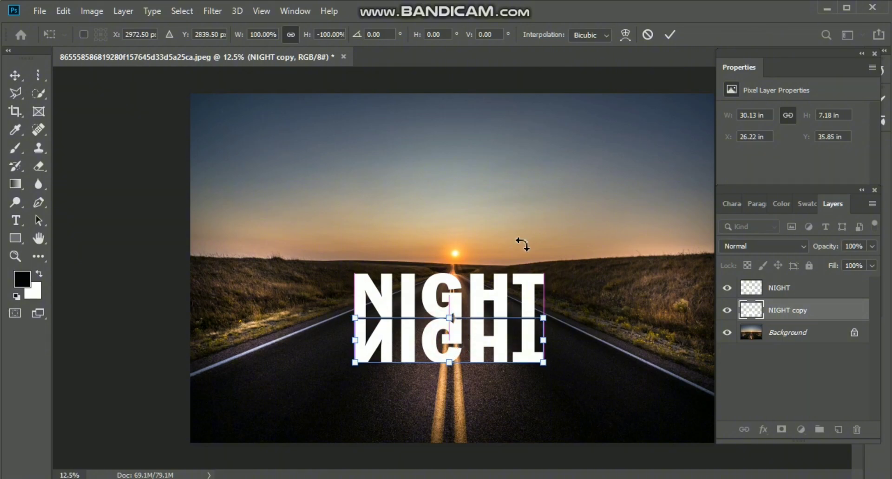
pyautogui.click(667, 35)
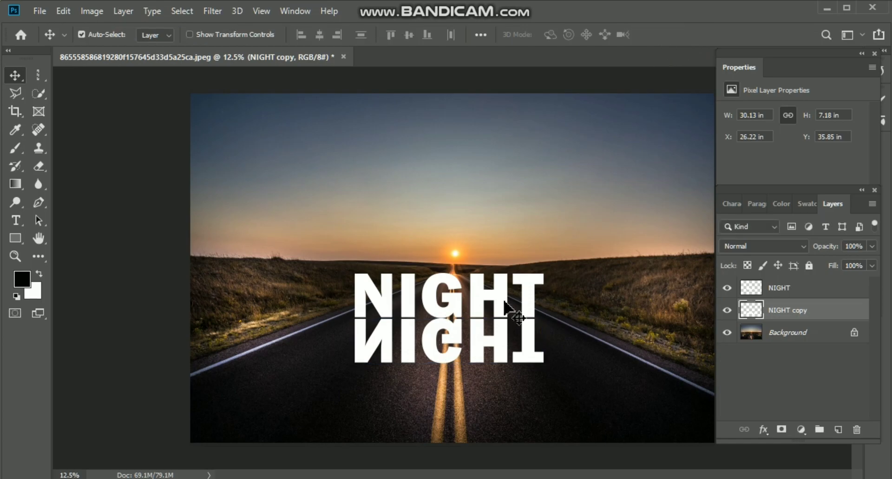
# Apply a Perspective transform to the NIGHT copy, spreading its lower edge outward to a width of about 205%
pyautogui.press('ctrl')
pyautogui.hotkey('ctrl', 't')
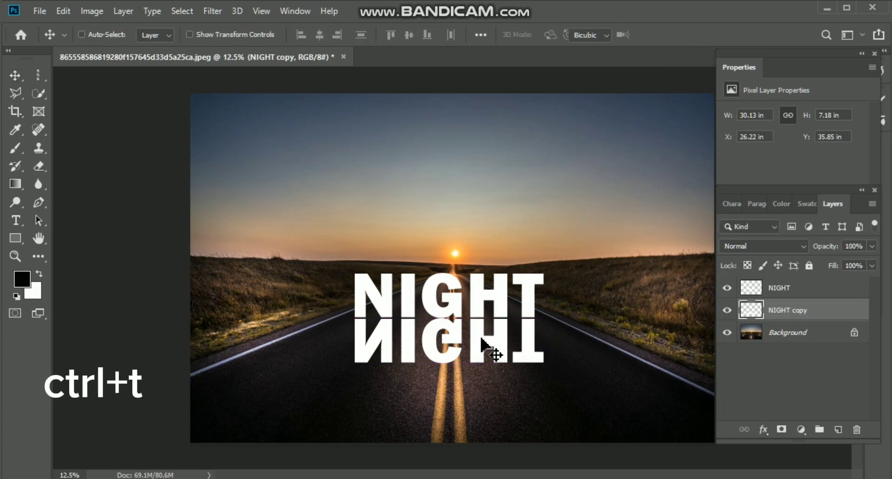
pyautogui.rightClick(481, 337)
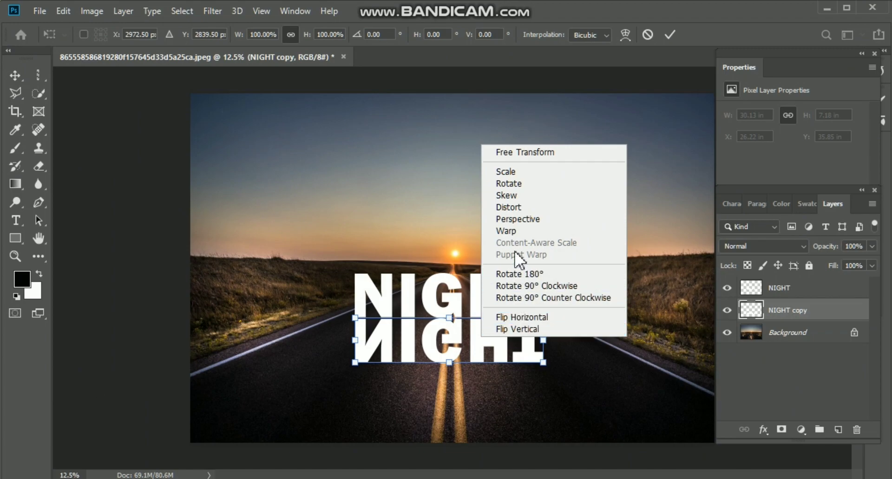
pyautogui.click(526, 220)
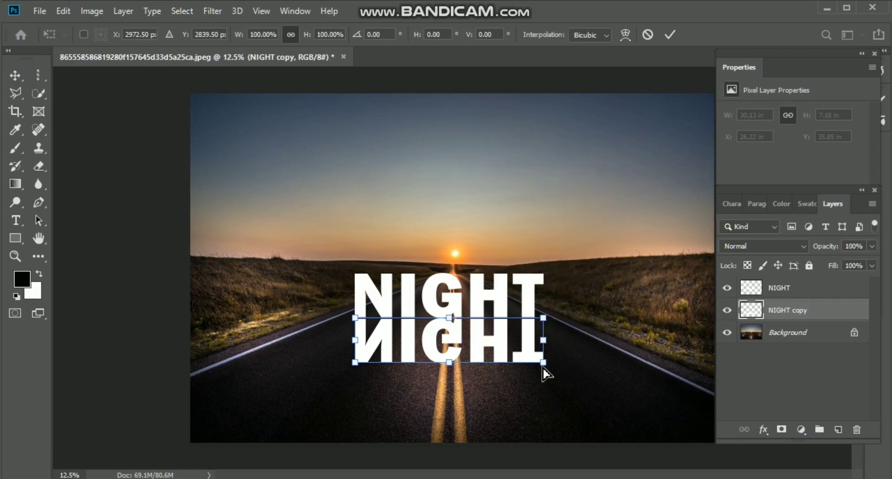
pyautogui.moveTo(544, 363); pyautogui.dragTo(642, 365)
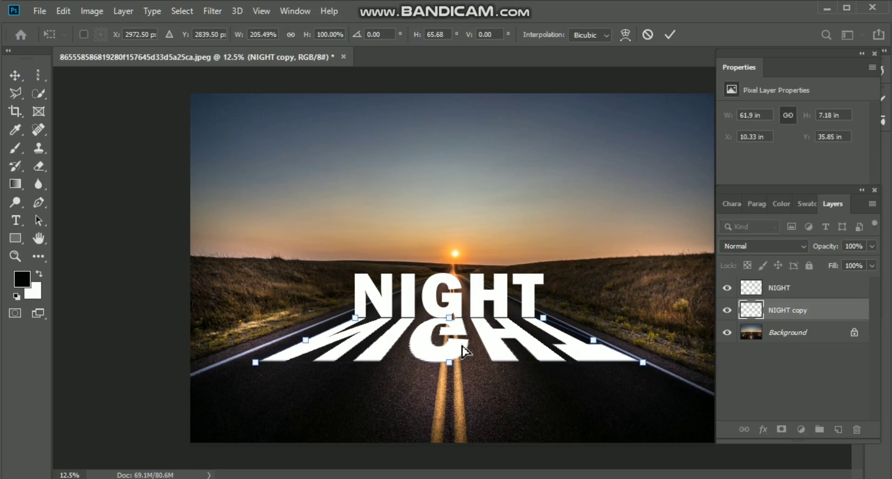
pyautogui.click(669, 35)
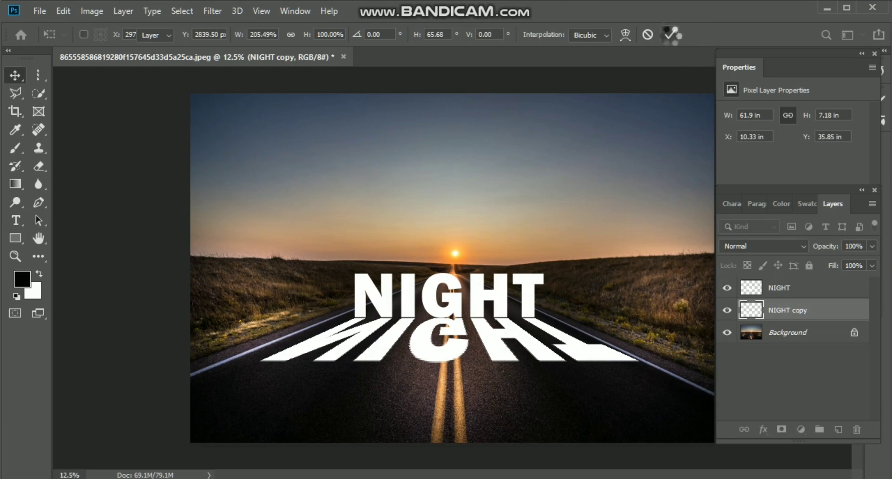
# Duplicate the Background layer, move the duplicate to the top of the layer order and clip it to the NIGHT layer
pyautogui.click(790, 335)
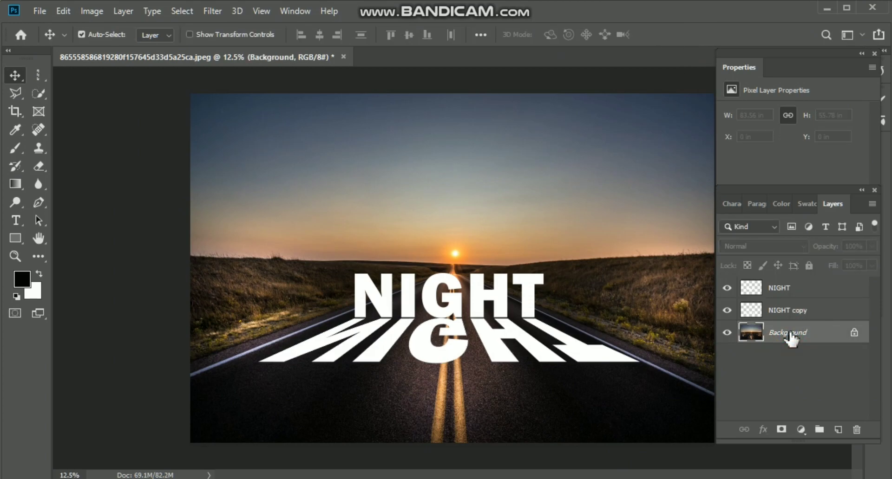
pyautogui.hotkey('ctrl', 'j')
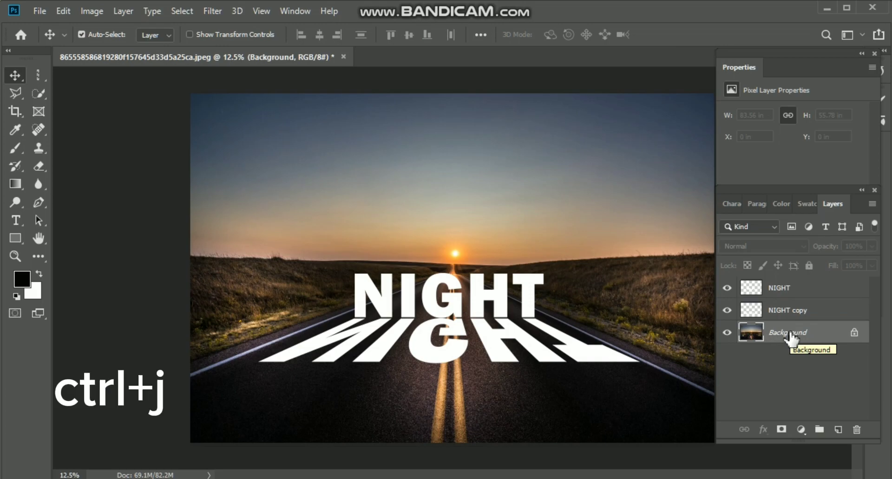
pyautogui.moveTo(785, 302); pyautogui.dragTo(786, 285)
pyautogui.rightClick(773, 288)
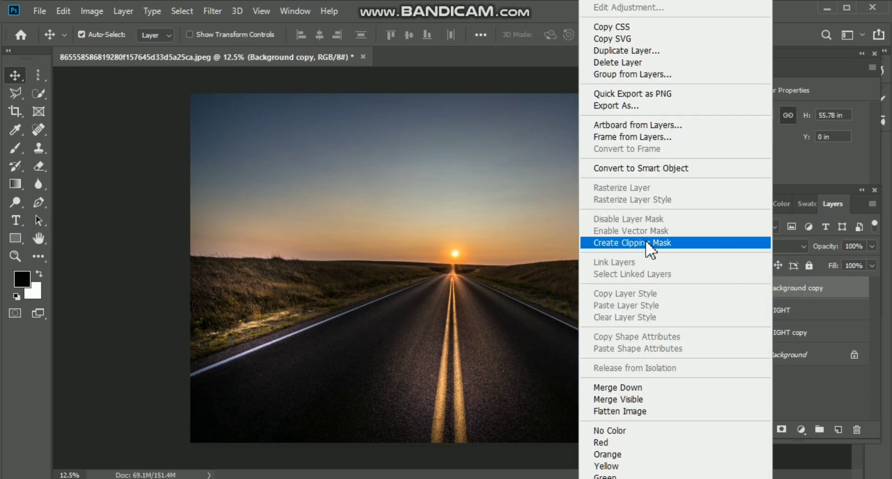
pyautogui.click(687, 241)
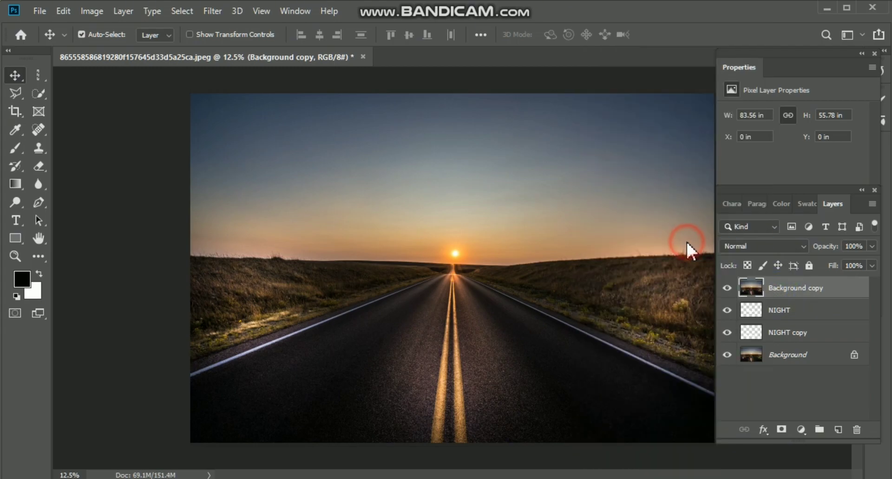
# Add an Exposure adjustment layer directly above the Background and set its exposure to -3.66
pyautogui.click(778, 361)
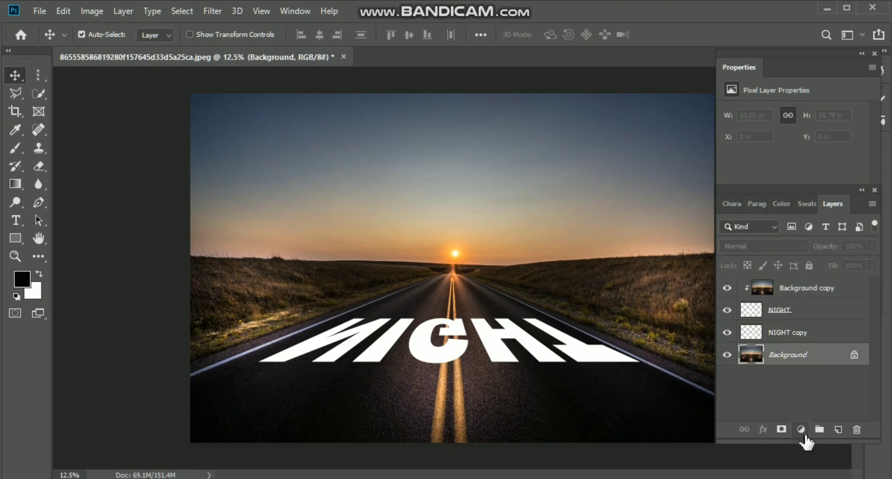
pyautogui.click(801, 431)
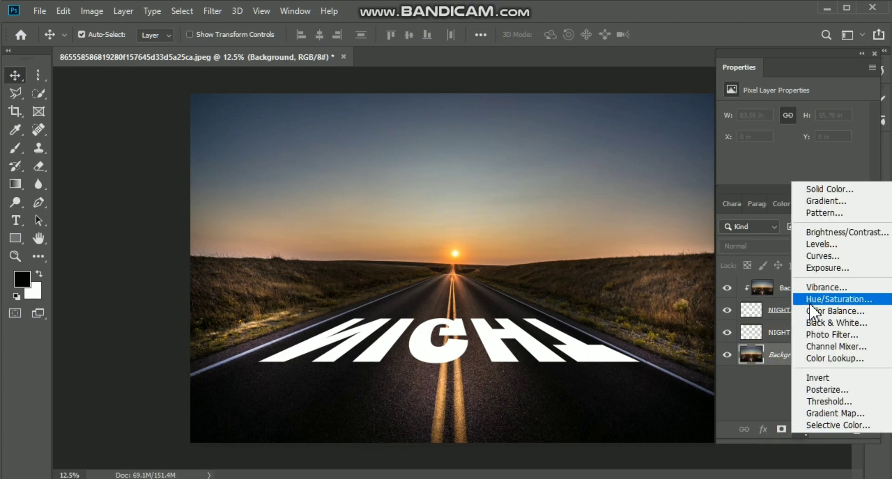
pyautogui.click(835, 268)
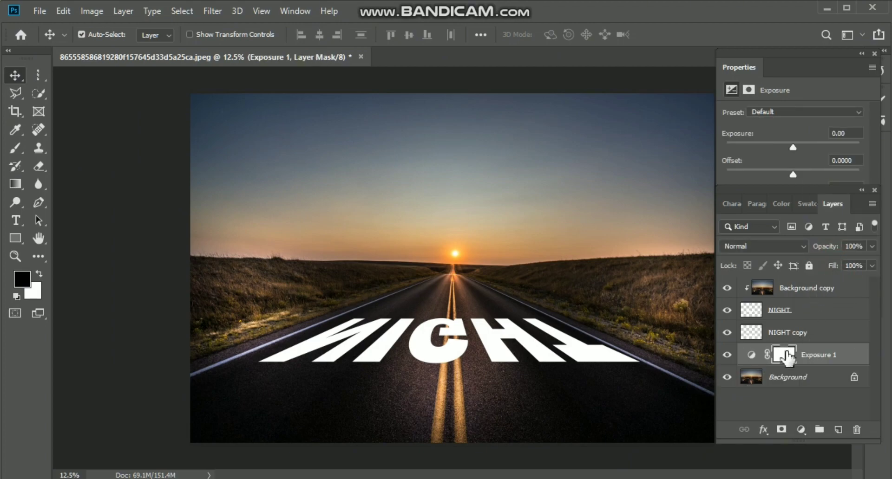
pyautogui.moveTo(792, 147); pyautogui.dragTo(761, 144)
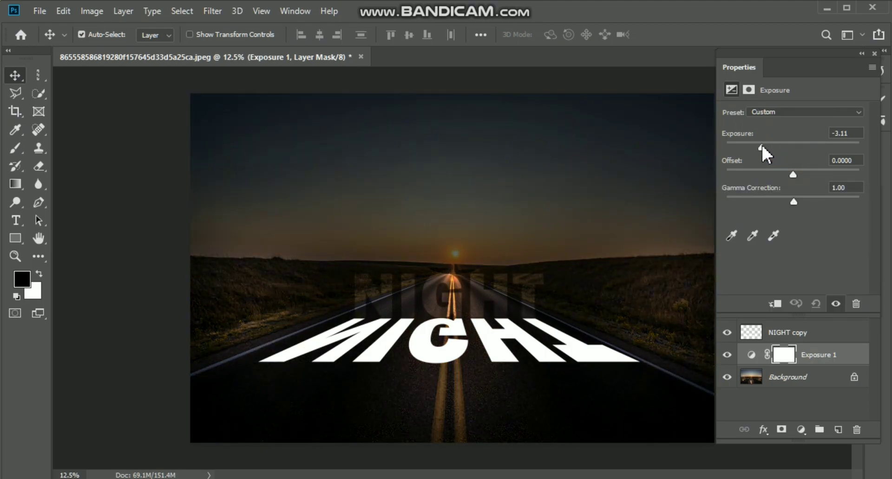
pyautogui.click(789, 405)
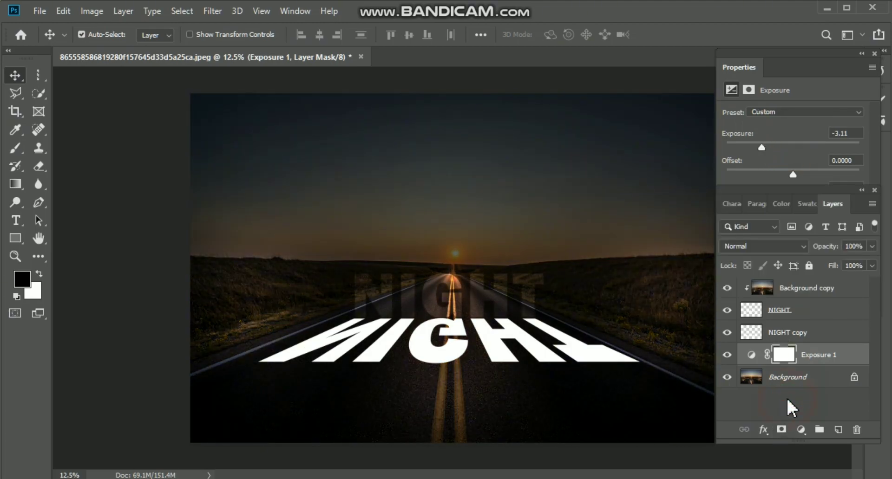
pyautogui.click(753, 358)
pyautogui.moveTo(760, 147); pyautogui.dragTo(754, 148)
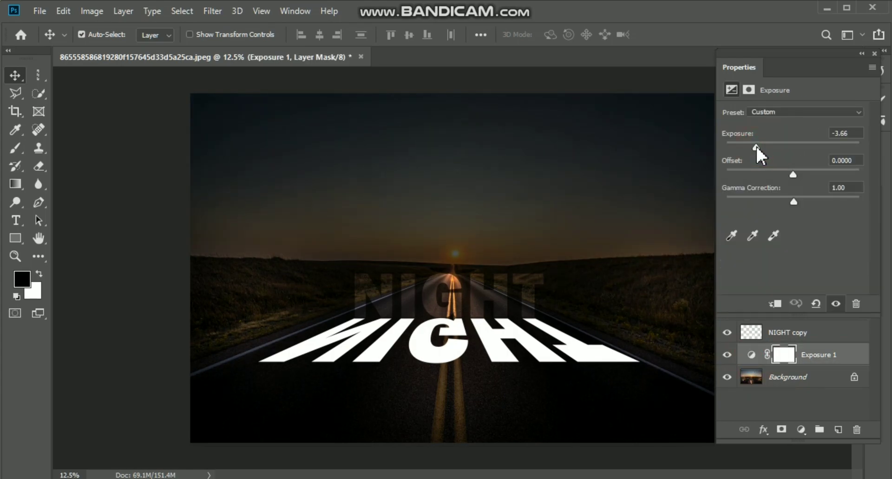
pyautogui.click(795, 411)
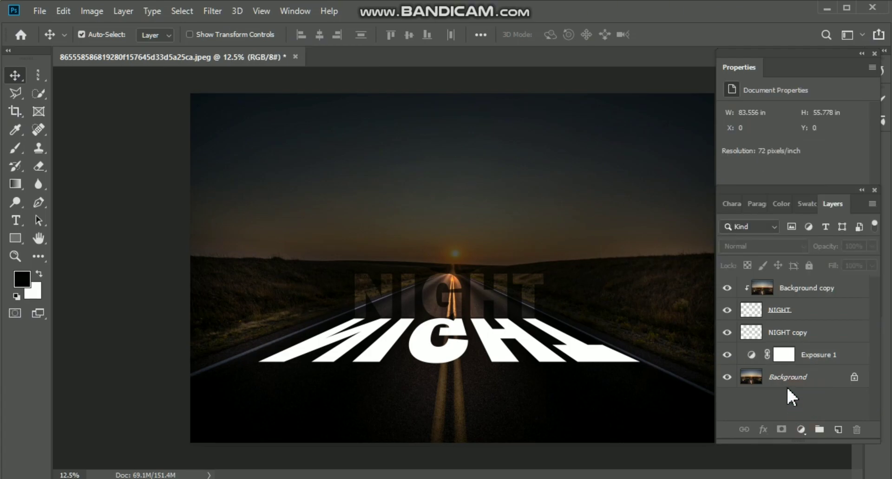
# Set the NIGHT copy layer's blend mode to Overlay and duplicate that layer to strengthen the reflection
pyautogui.click(783, 336)
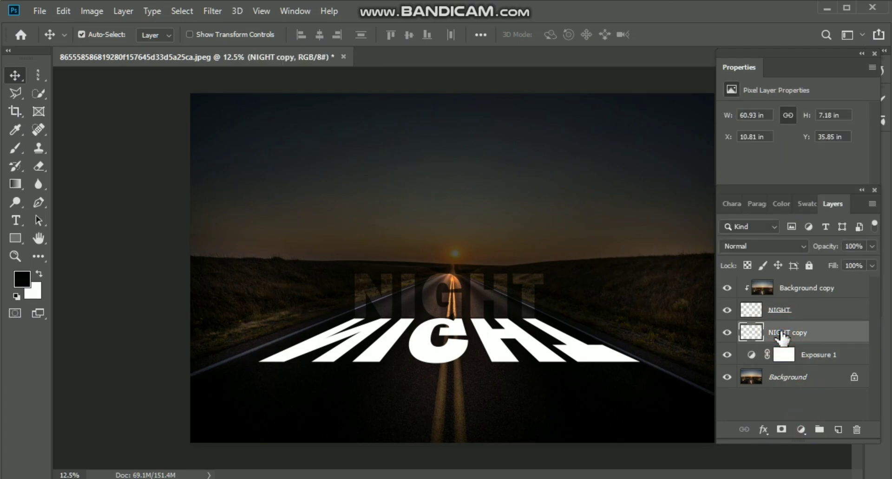
pyautogui.click(806, 246)
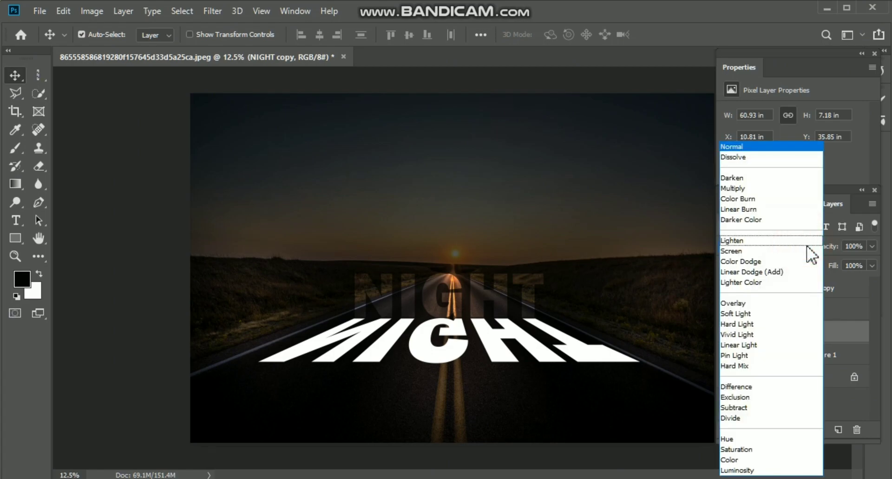
pyautogui.click(744, 303)
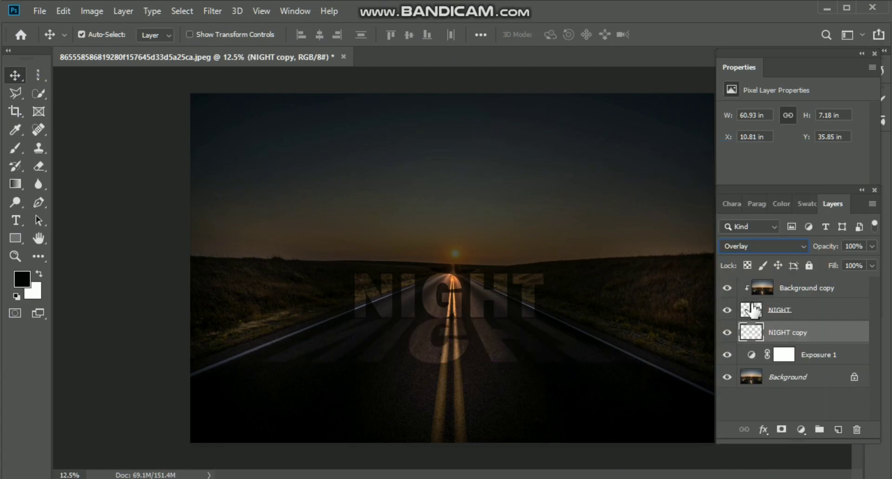
pyautogui.rightClick(785, 334)
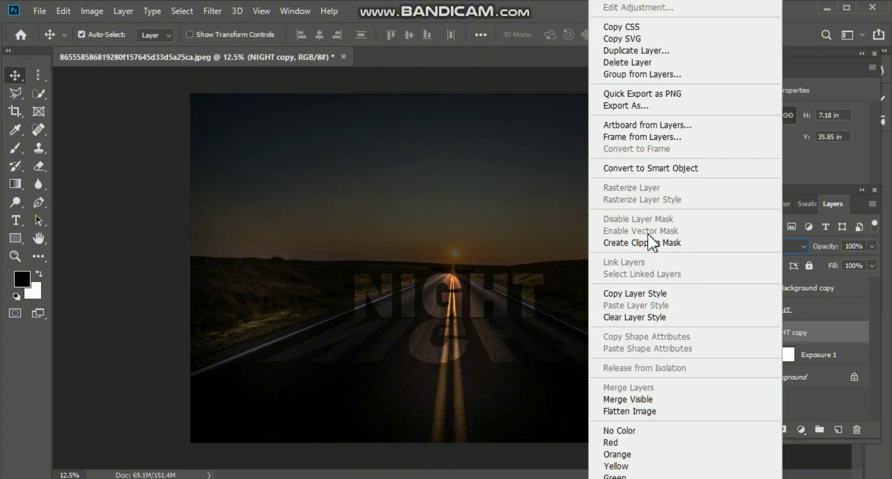
pyautogui.click(672, 51)
pyautogui.click(552, 107)
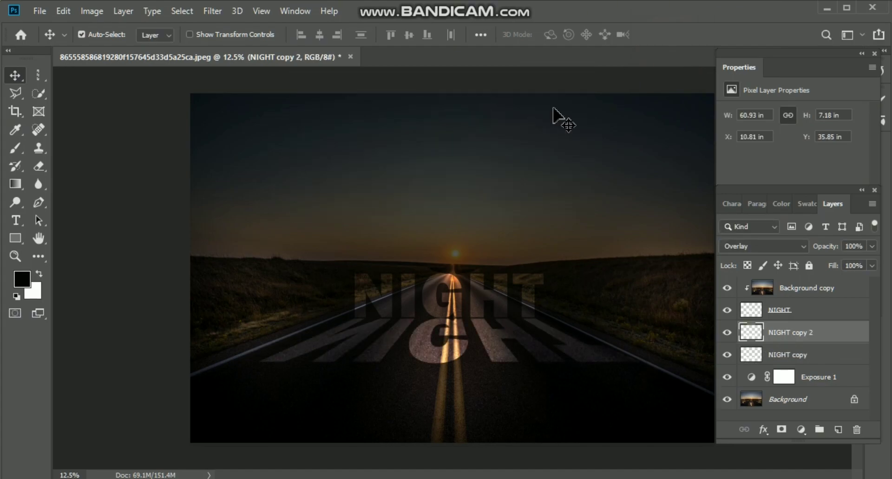
# Add Stroke, Inner Glow and Outer Glow styles to the NIGHT layer, with the Inner Glow's blend mode set to Overlay
pyautogui.click(767, 309)
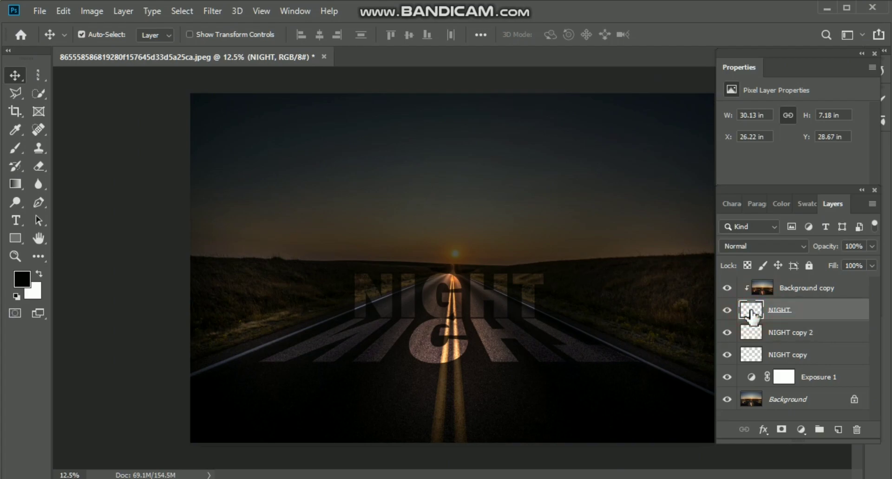
pyautogui.click(750, 312)
pyautogui.doubleClick(752, 317)
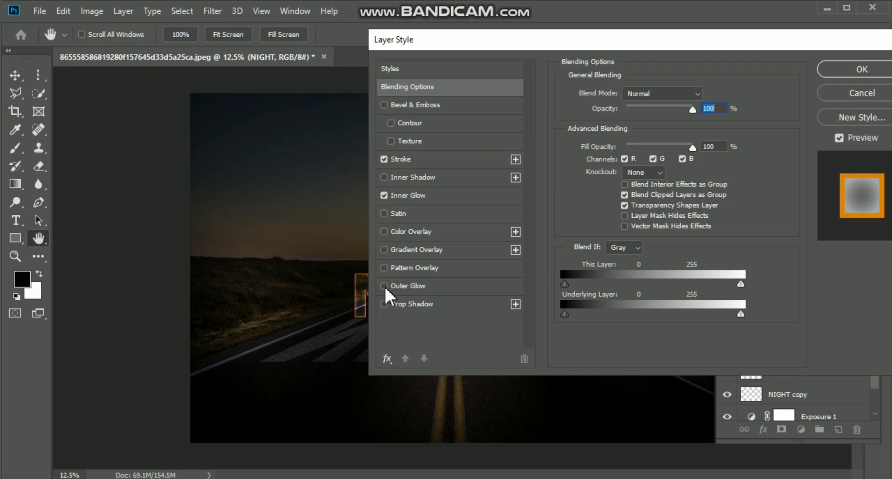
pyautogui.click(385, 288)
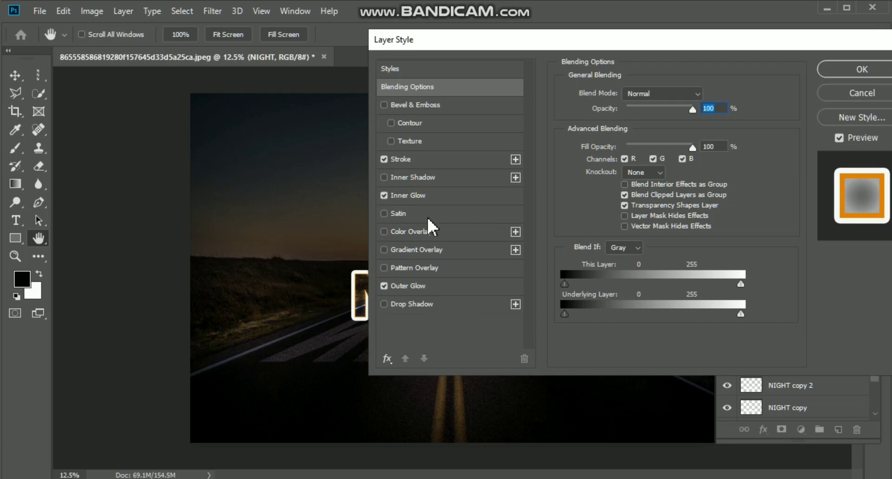
pyautogui.click(428, 199)
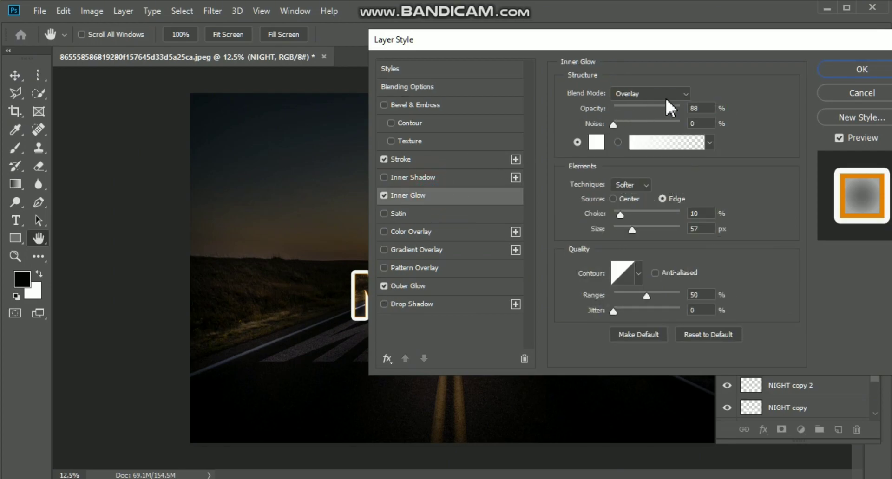
pyautogui.click(683, 93)
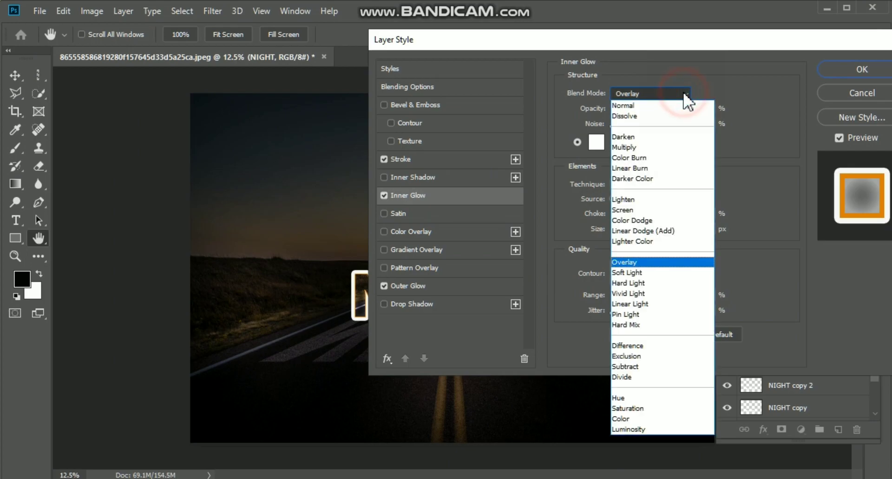
pyautogui.click(634, 263)
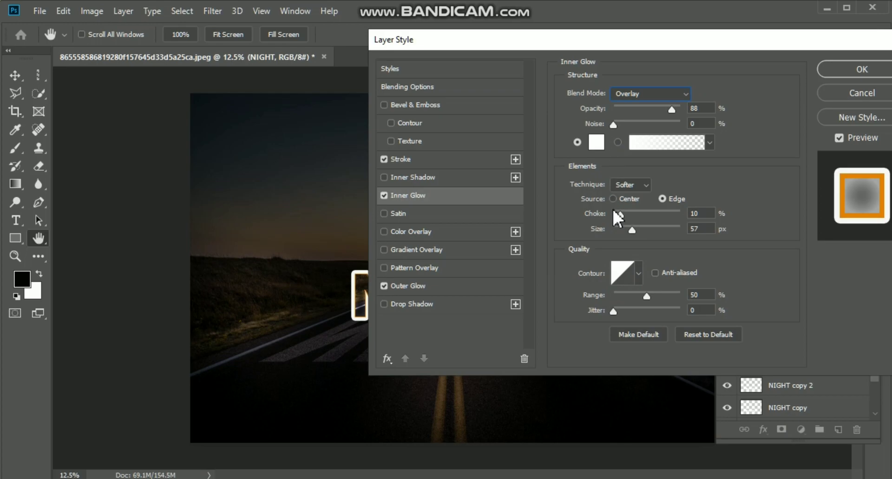
# Set the NIGHT layer's Outer Glow to Overlay blend mode with a size of 16 px and apply the layer styles
pyautogui.click(437, 290)
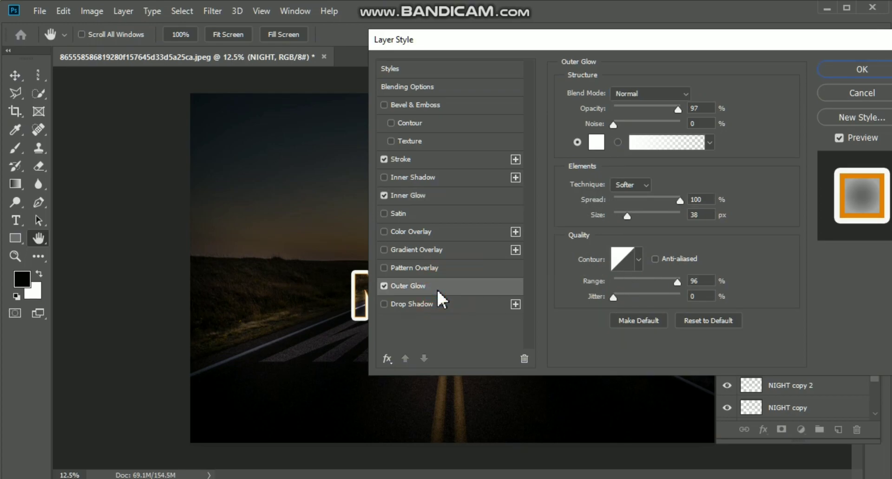
pyautogui.click(685, 93)
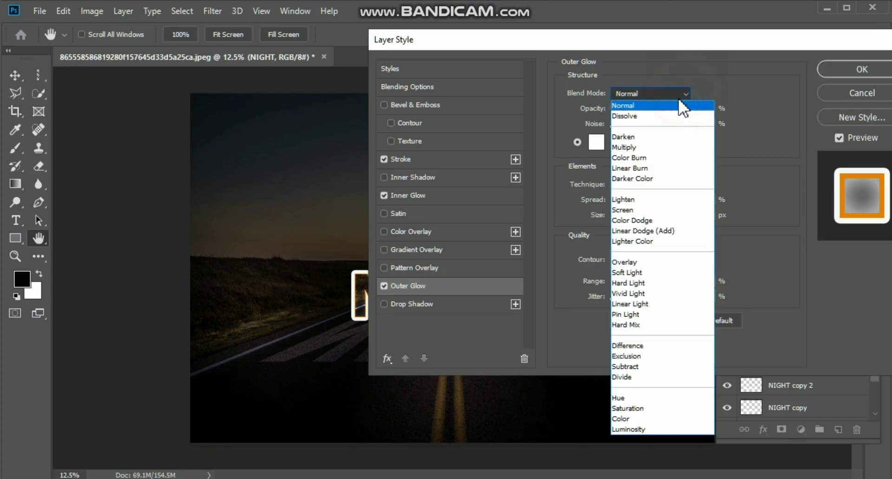
pyautogui.click(669, 262)
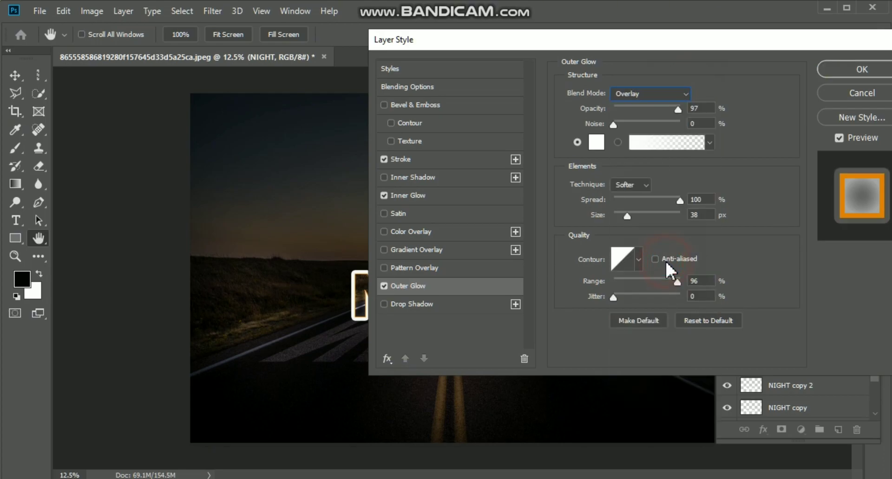
pyautogui.moveTo(631, 216); pyautogui.dragTo(623, 216)
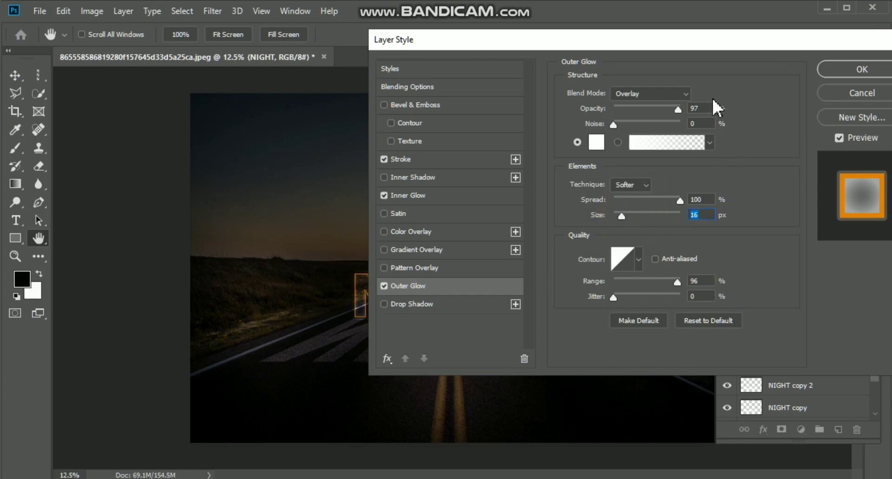
pyautogui.click(844, 69)
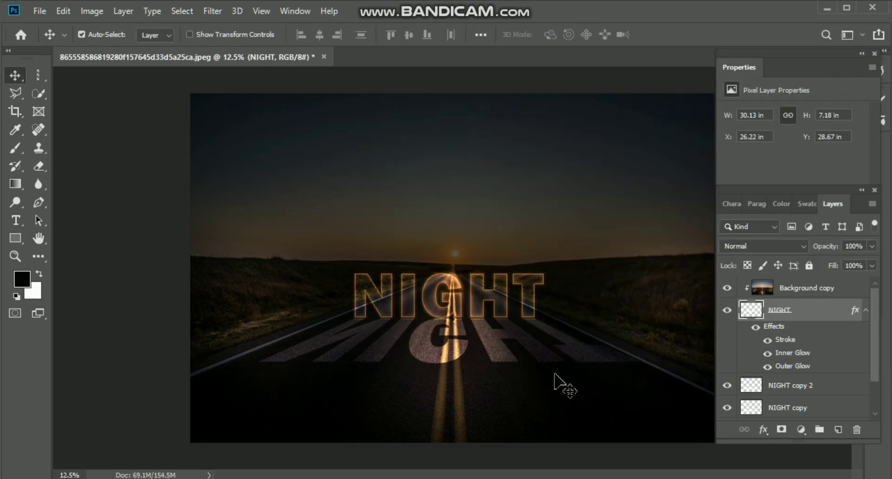
pyautogui.click(632, 409)
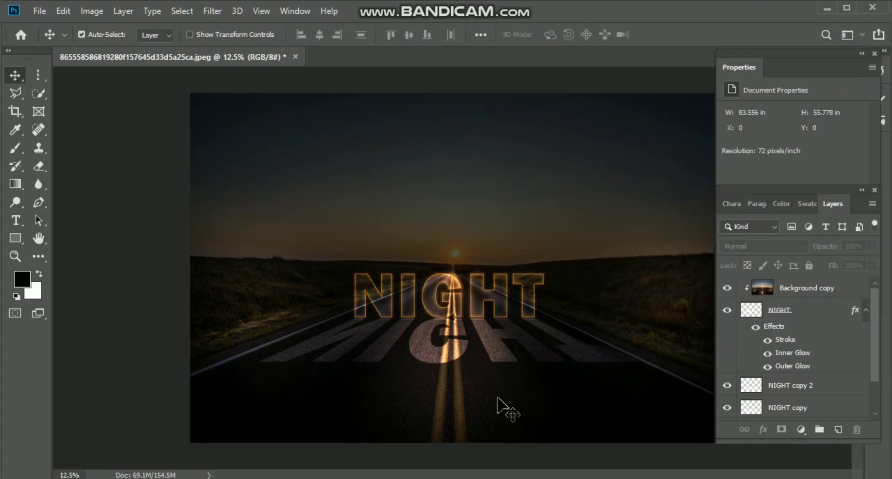
pyautogui.hotkey('ctrl', '+')
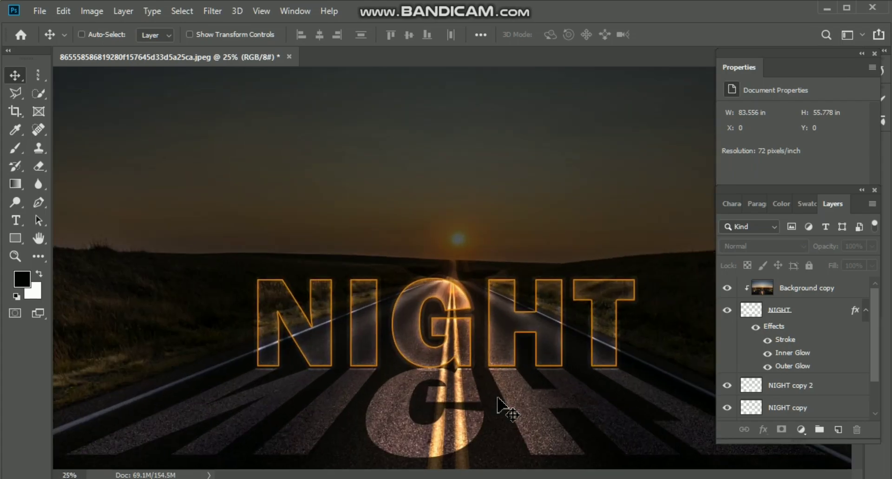
pyautogui.hotkey('ctrl', '-')
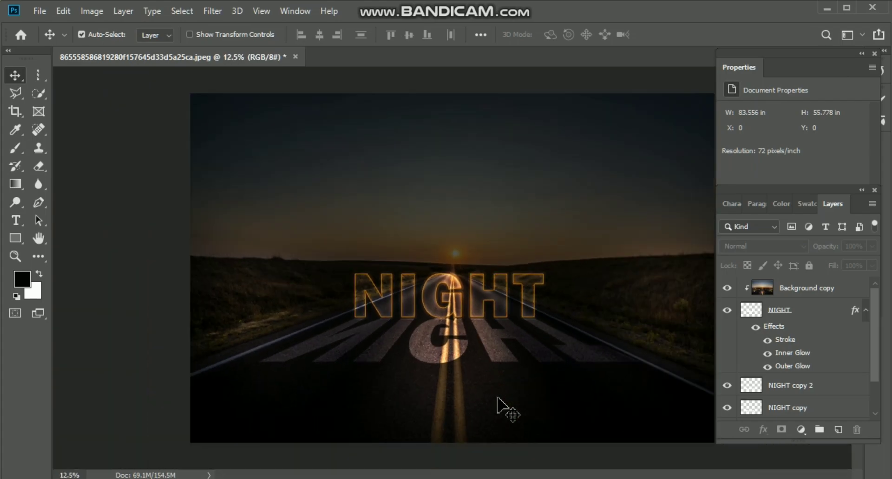